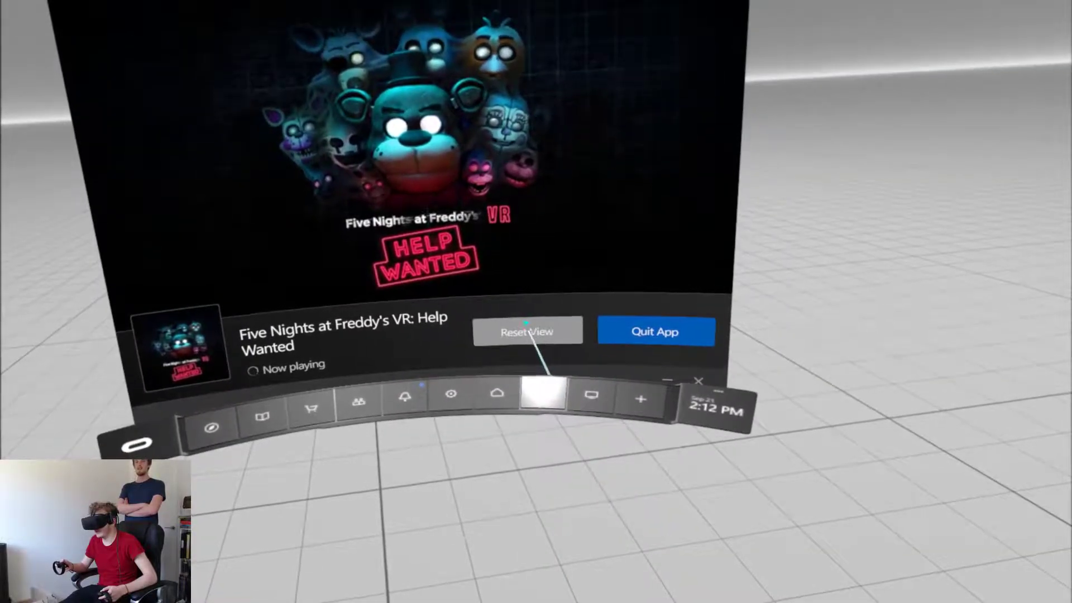
# Step: Reset the VR view from the Oculus dashboard and return to the security office
pyautogui.click(545, 333)
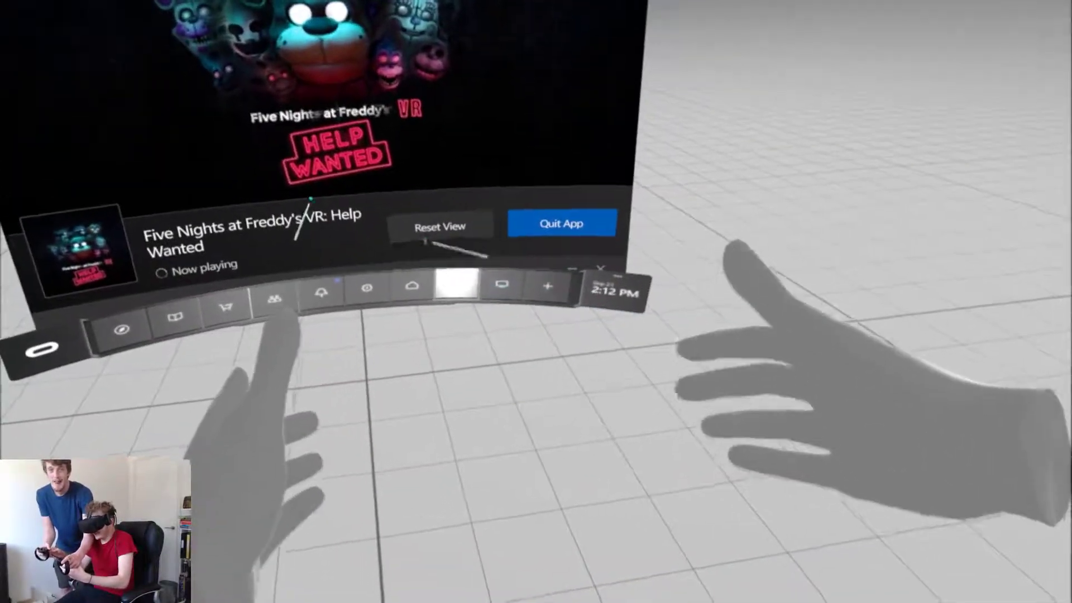
pyautogui.click(435, 231)
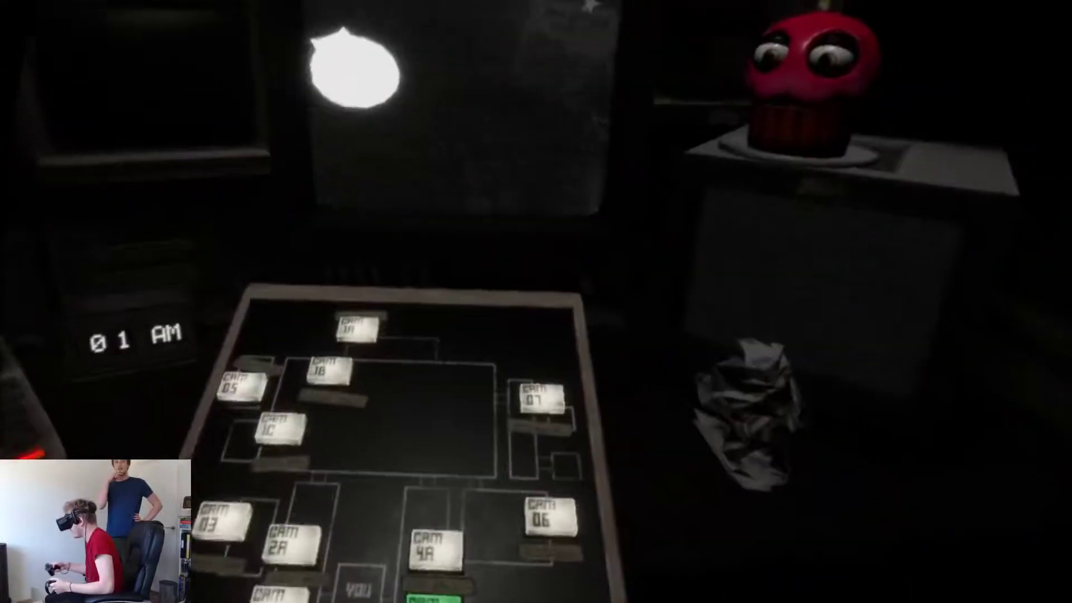
# Step: Check camera feeds 4A, 06, 07, 03 and 1C, then return to camera 4A
pyautogui.click(427, 501)
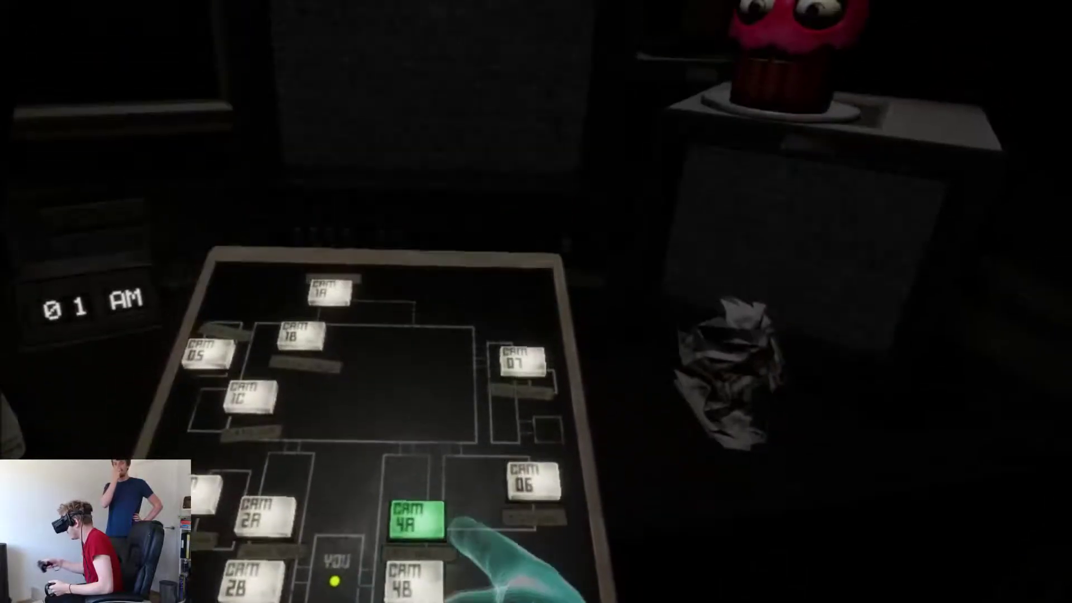
pyautogui.click(486, 366)
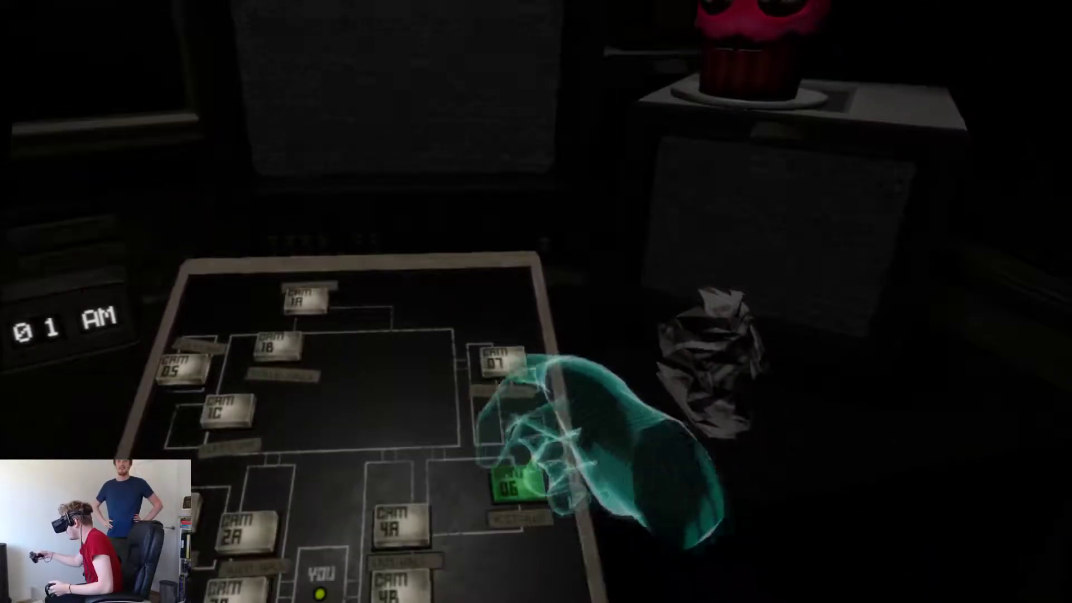
pyautogui.click(503, 362)
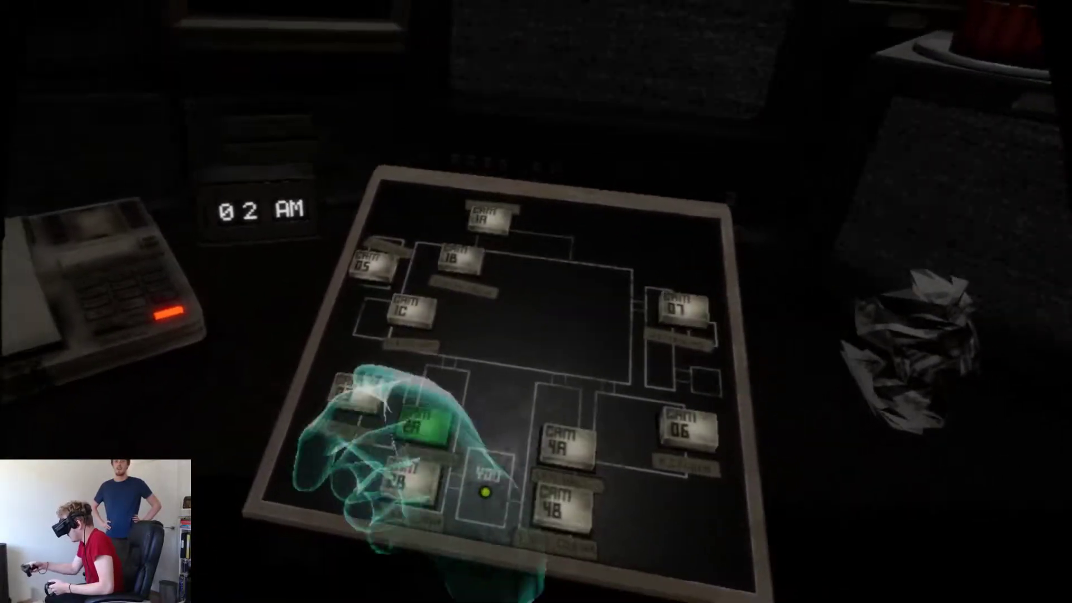
pyautogui.click(358, 392)
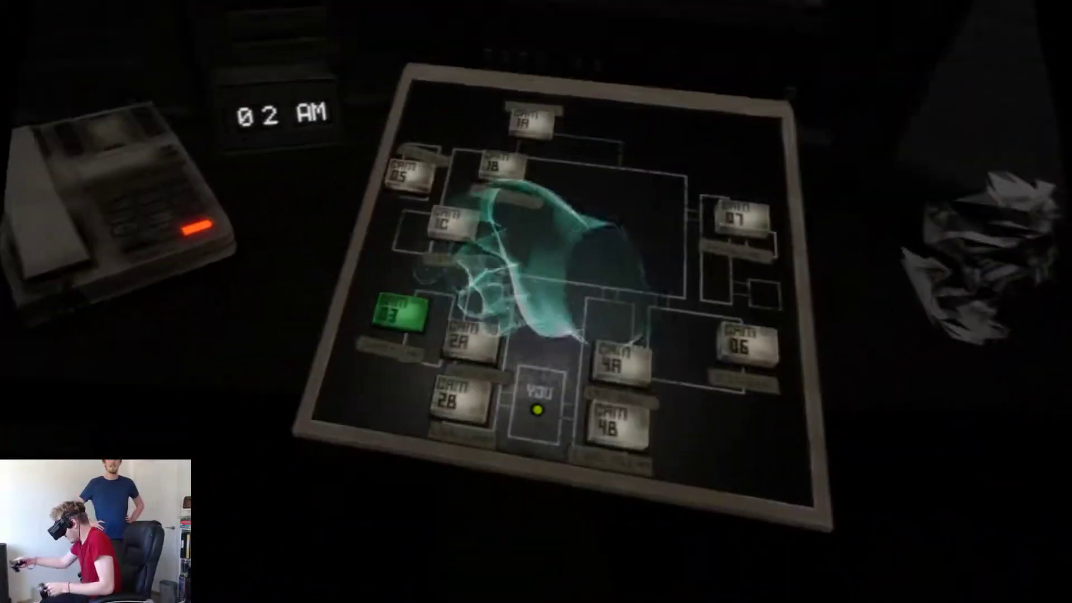
pyautogui.click(452, 222)
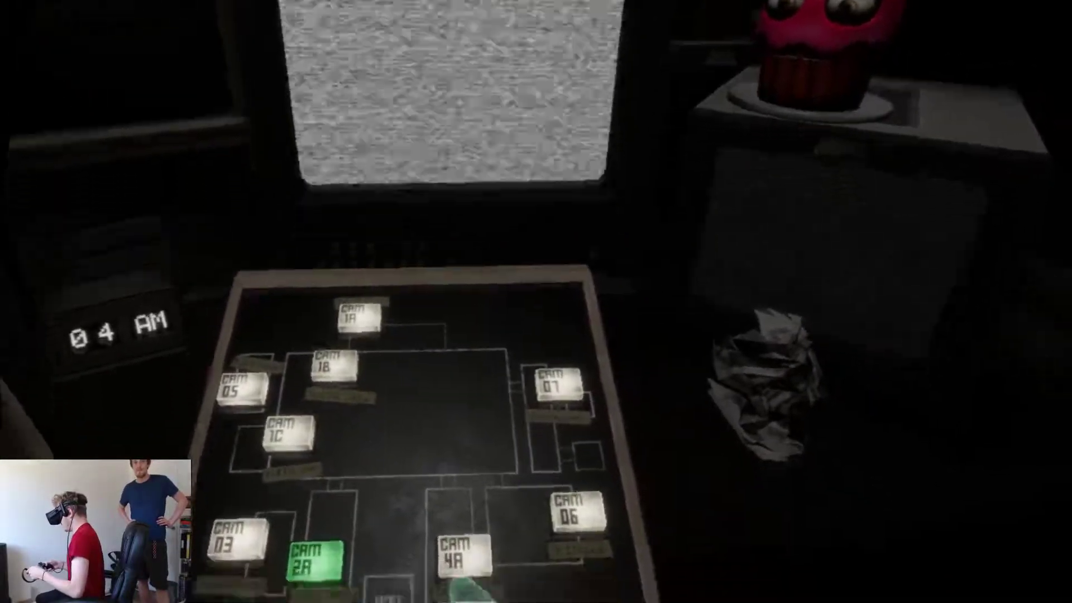
pyautogui.click(464, 555)
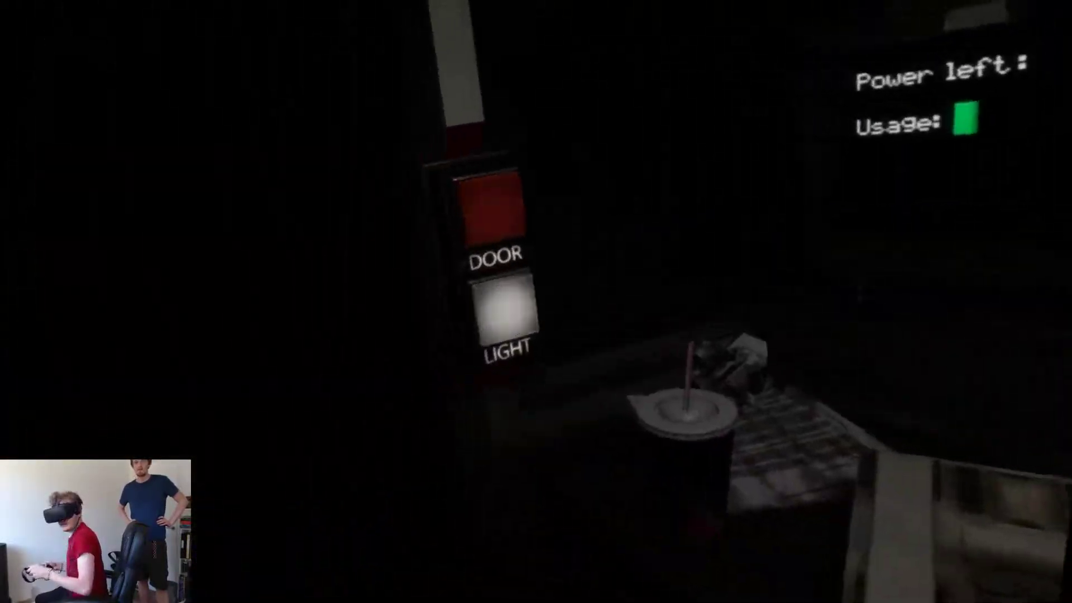
# Step: Switch on the door light beside the cupcake to light up the doorway
pyautogui.click(498, 435)
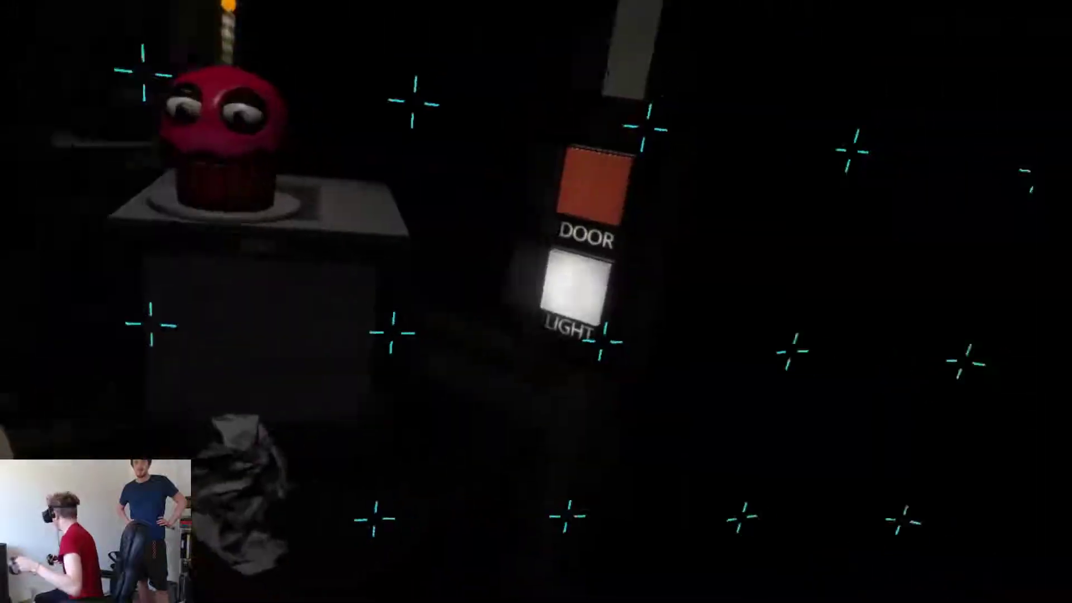